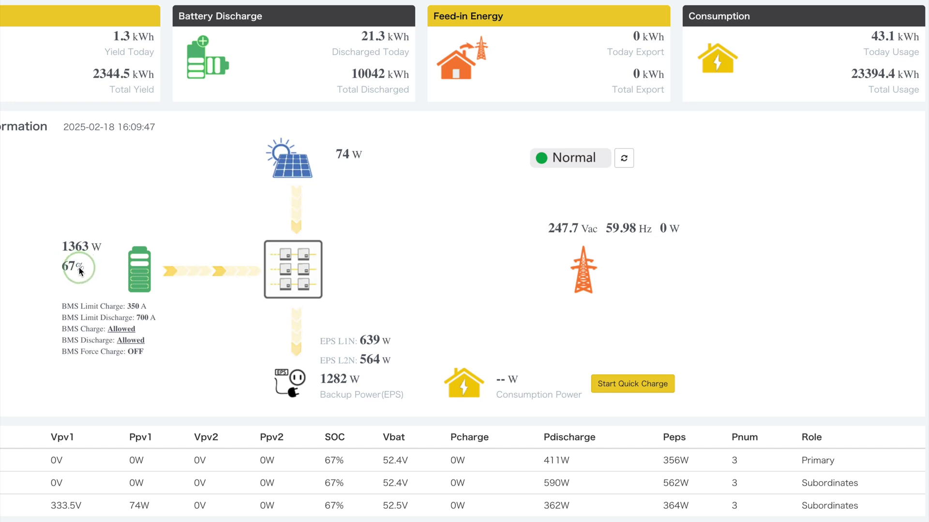
Scroll the dashboard past the inverter table down to the Input&Output Power and Energy Overview charts
click(62, 268)
click(62, 269)
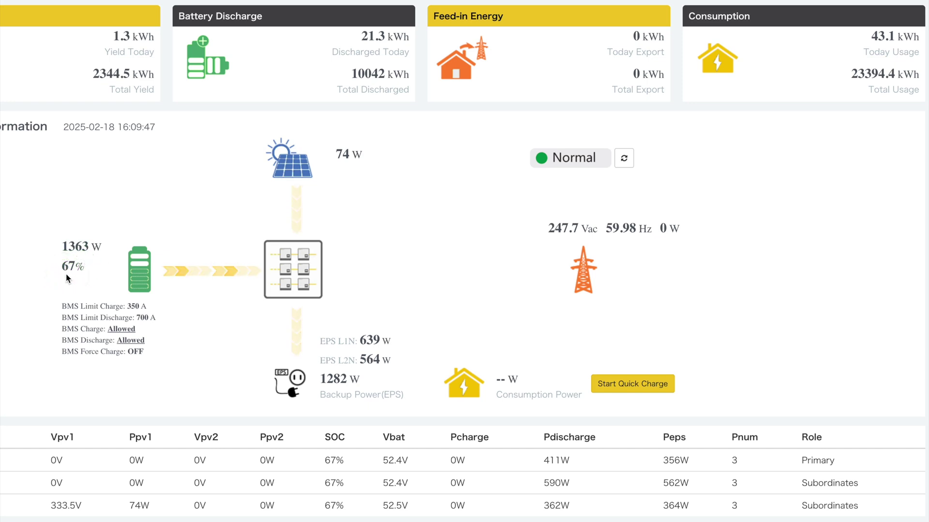
scroll(191, 351, down, 5)
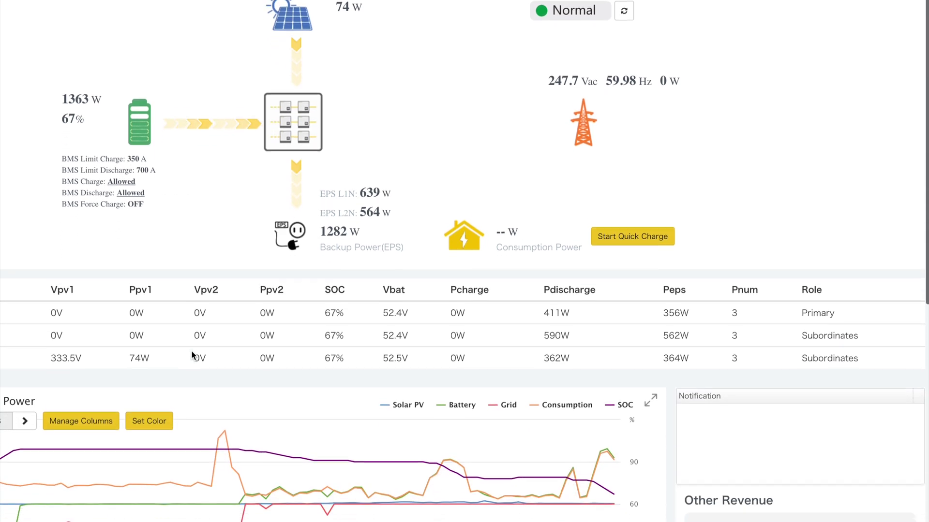
mouse_move(151, 386)
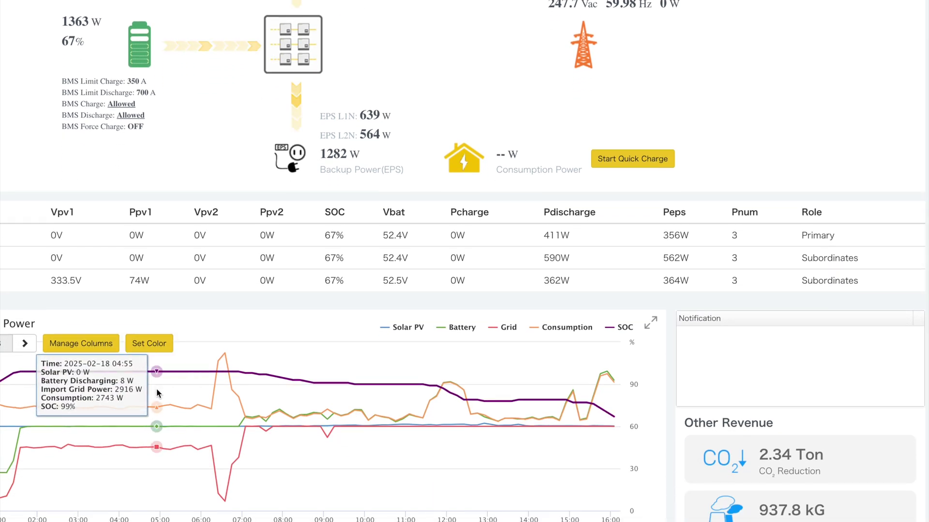
scroll(156, 393, down, 1)
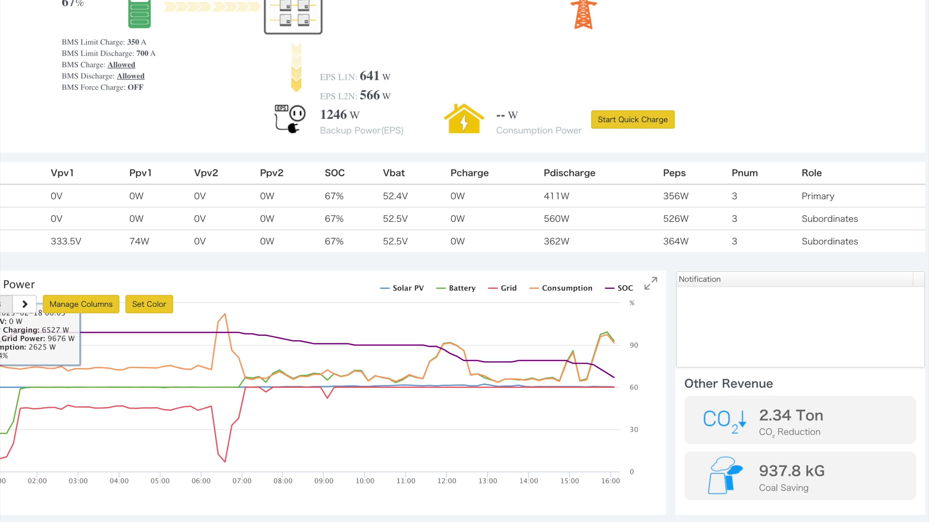
scroll(465, 262, down, 5)
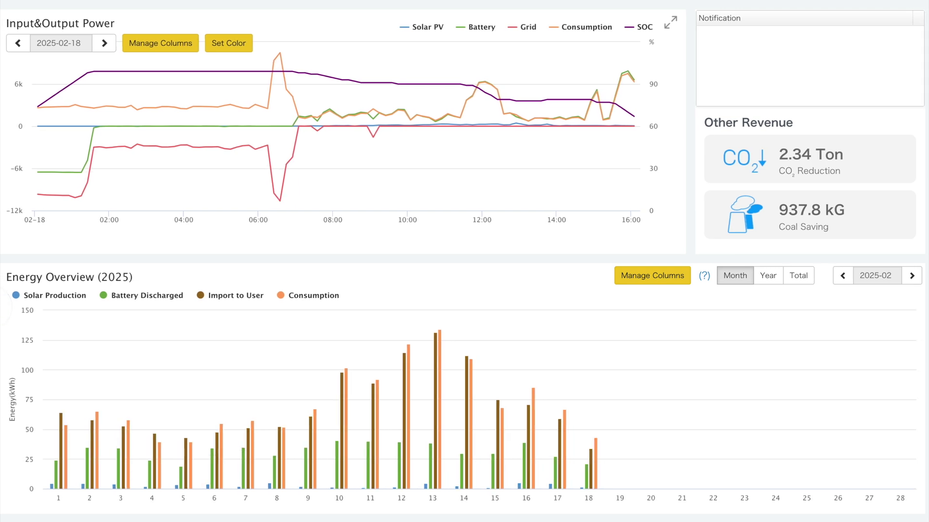
Expand the Input&Output Power chart to full width and switch it to 2025-02-17
mouse_move(302, 210)
click(670, 22)
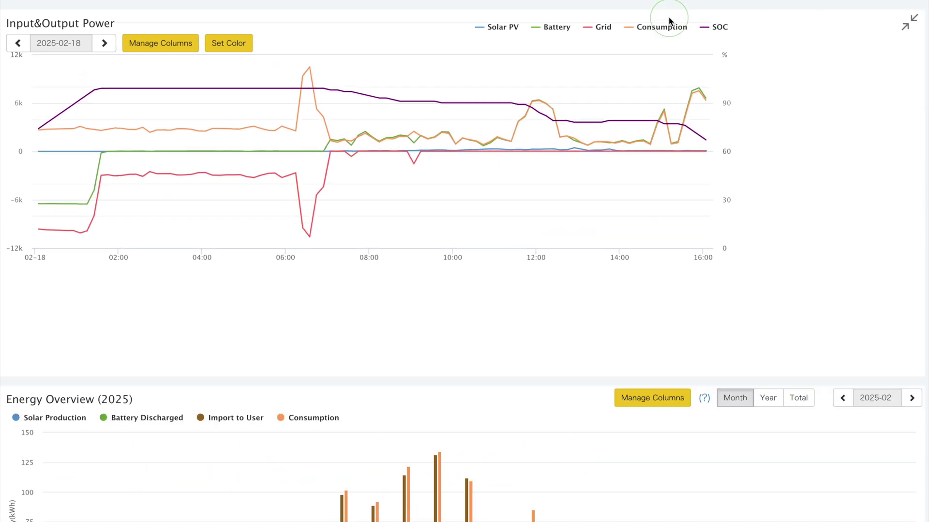
click(18, 43)
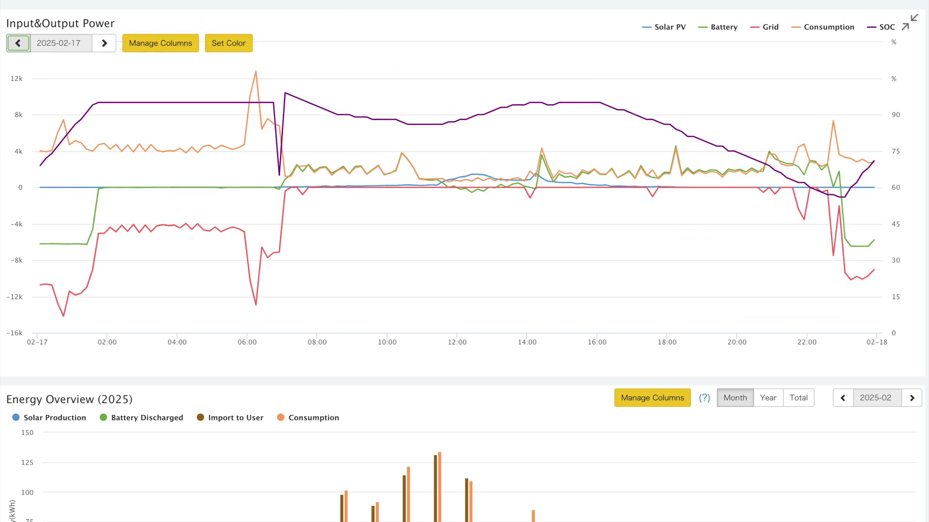
scroll(232, 97, right, 5)
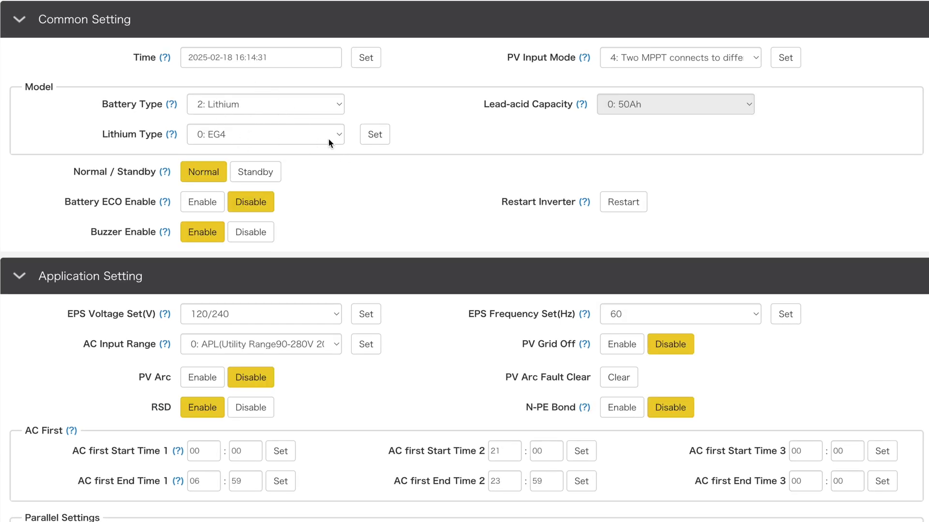
Review the Lithium/EG4 battery type and the second AC-first window's start time in the maintenance settings
scroll(430, 263, down, 5)
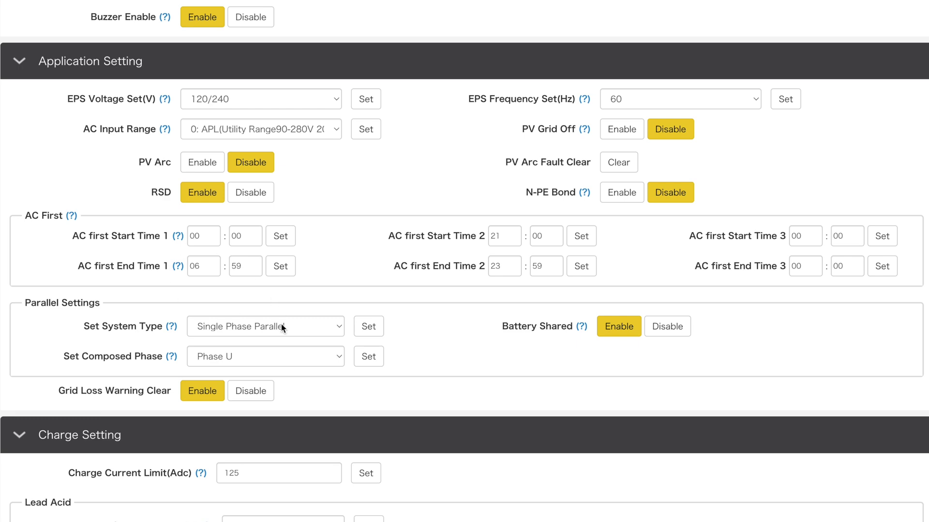
scroll(281, 327, down, 2)
scroll(282, 328, down, 3)
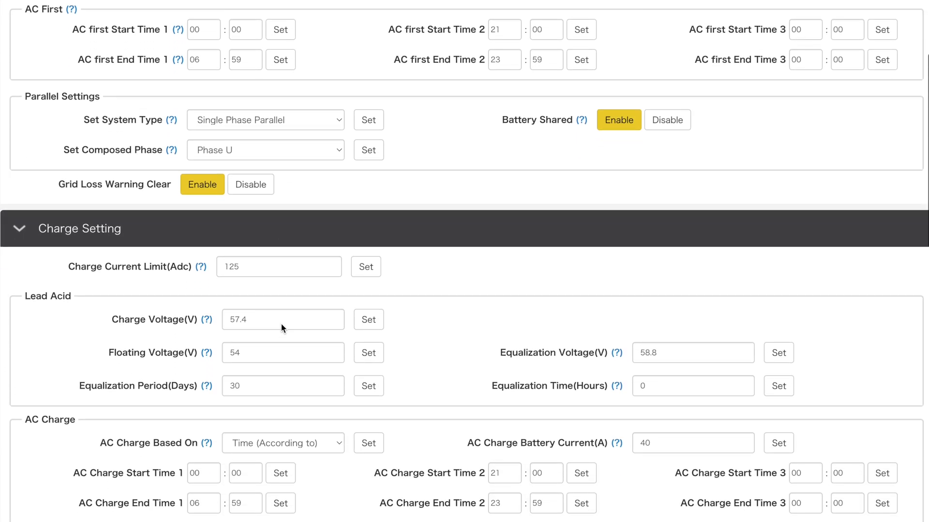
scroll(281, 327, up, 3)
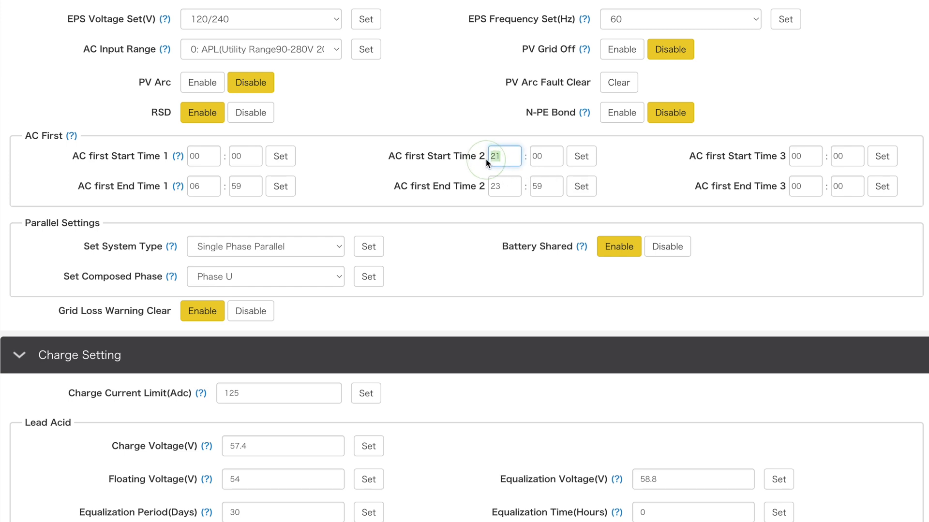
click(536, 155)
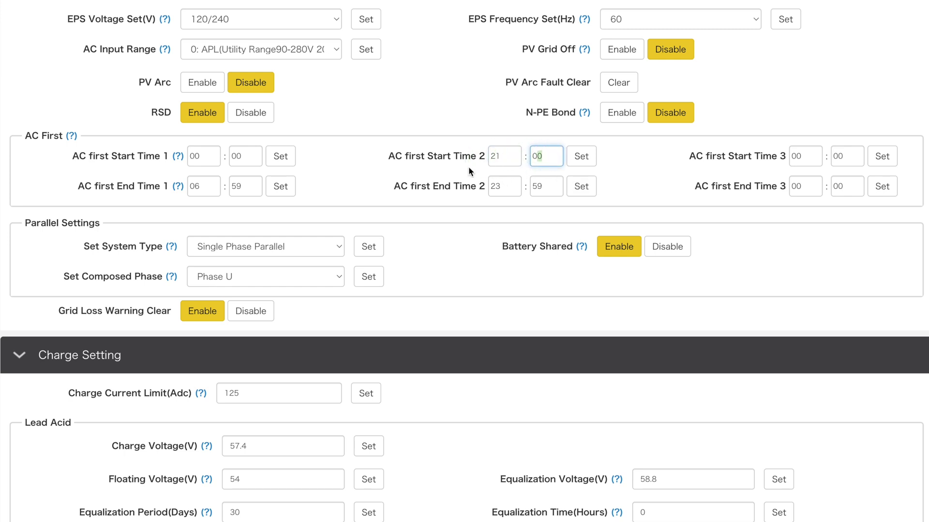
scroll(445, 319, down, 2)
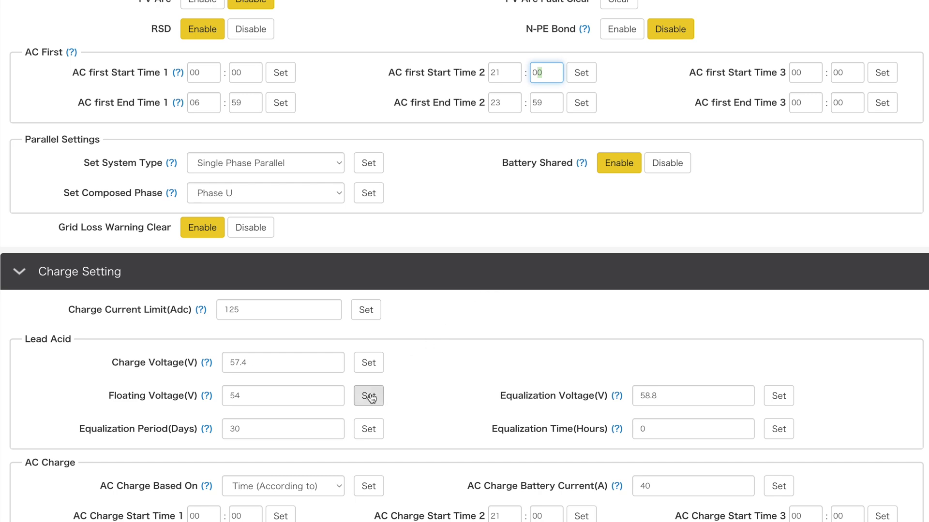
scroll(288, 412, down, 2)
scroll(288, 411, down, 4)
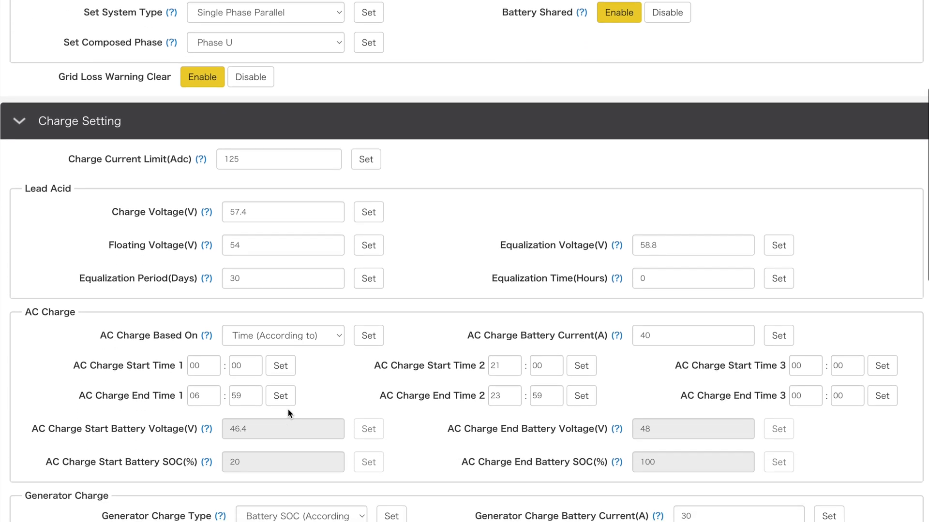
scroll(289, 412, down, 1)
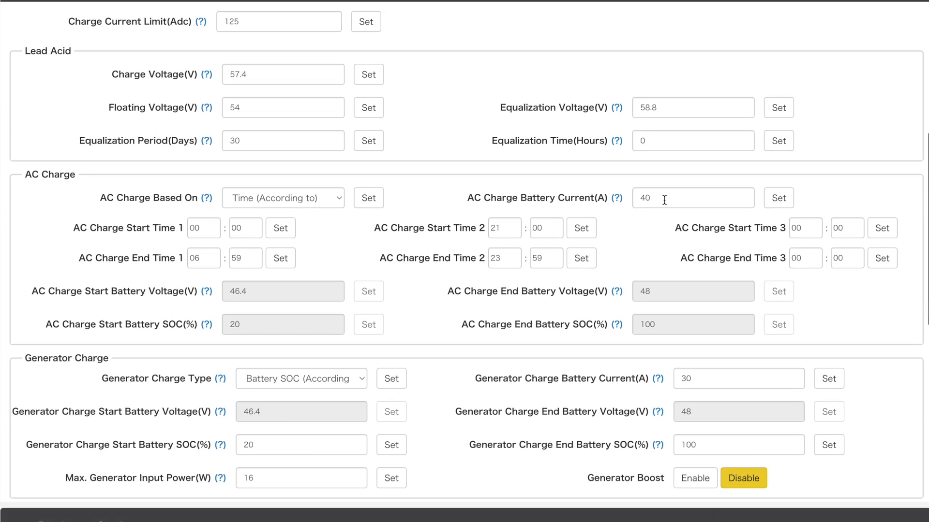
drag(664, 199, 628, 205)
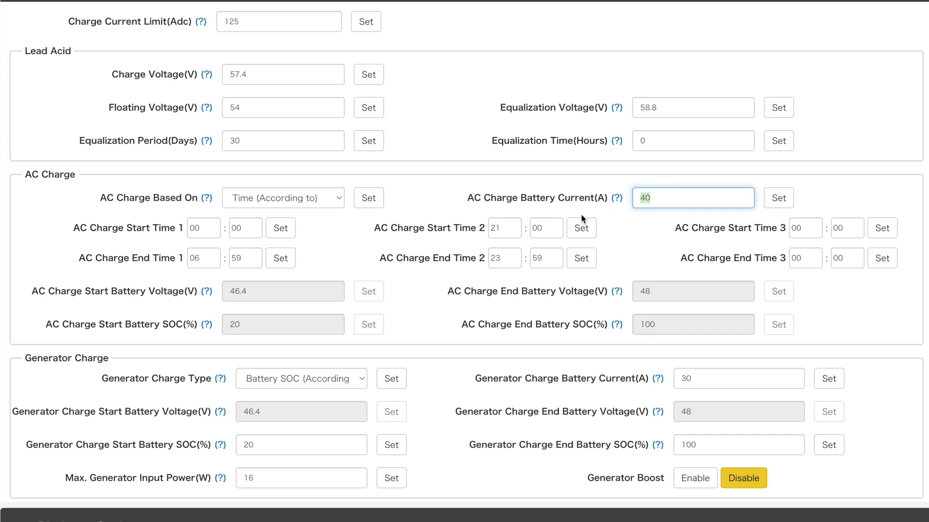
scroll(630, 249, down, 4)
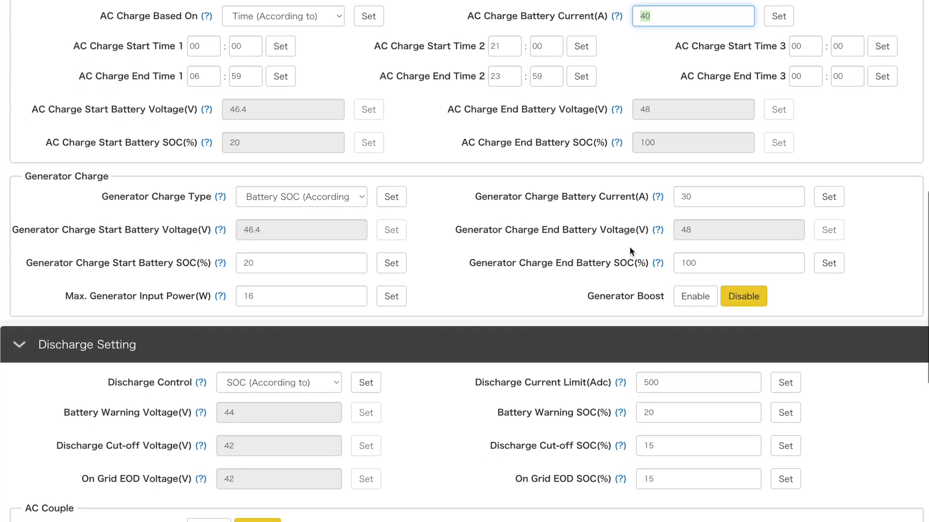
scroll(629, 246, down, 3)
click(699, 260)
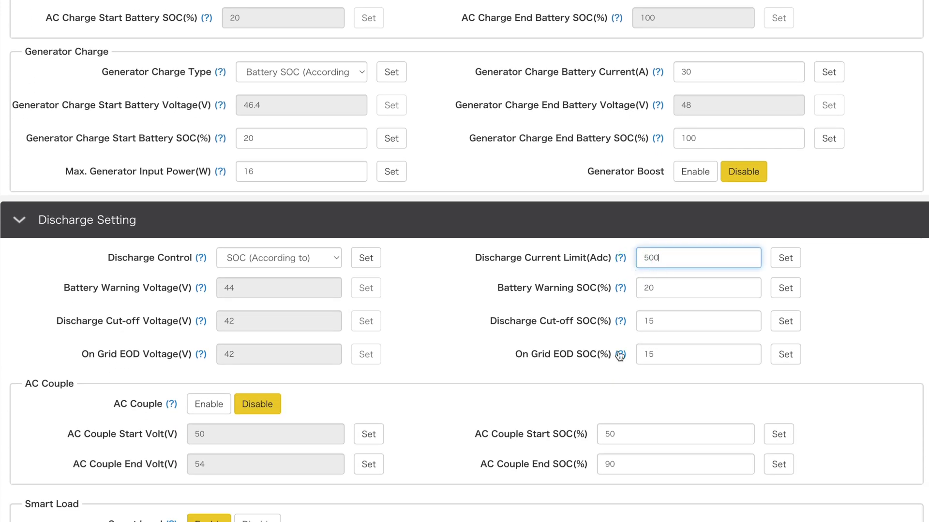
double_click(647, 260)
click(660, 252)
scroll(639, 260, up, 4)
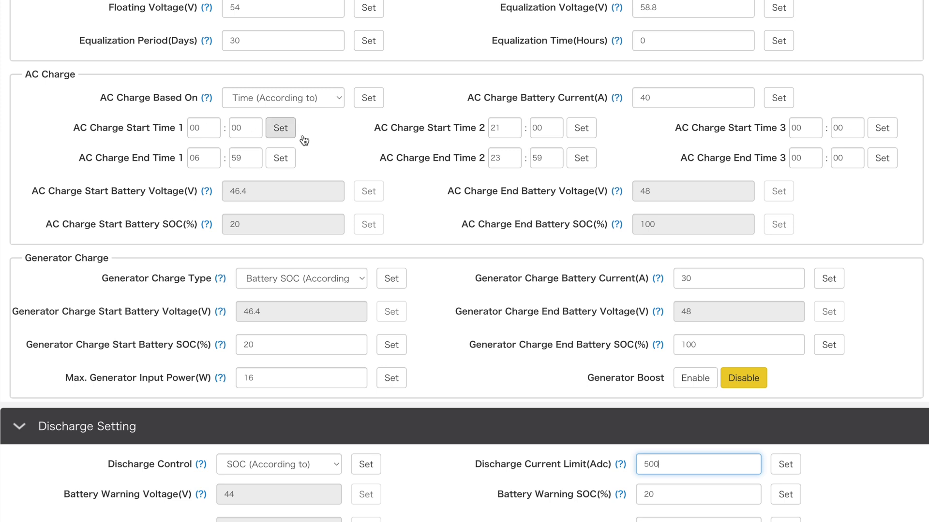
click(499, 125)
scroll(556, 164, up, 8)
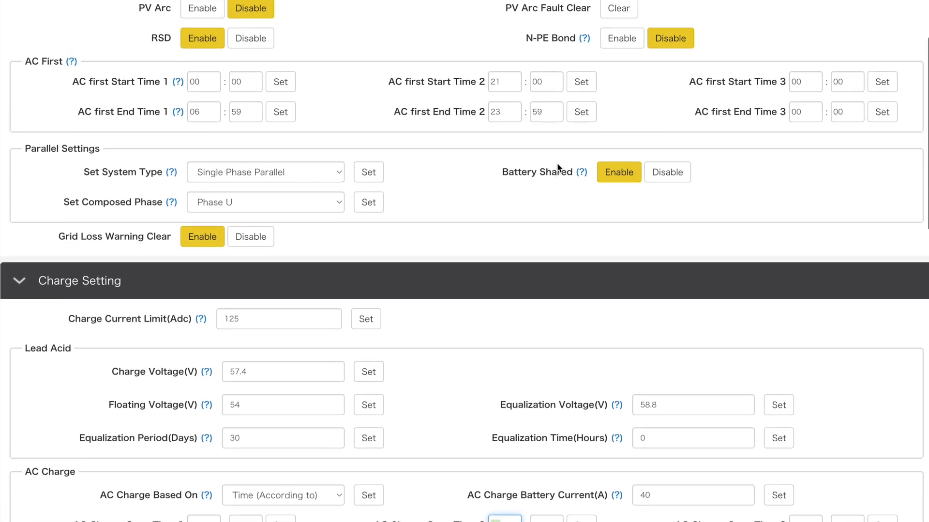
double_click(512, 87)
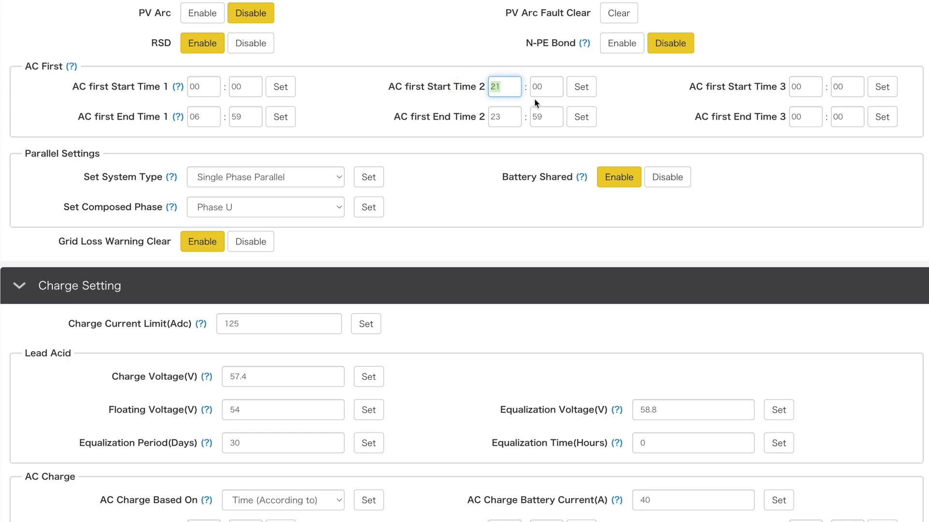
scroll(523, 94, up, 3)
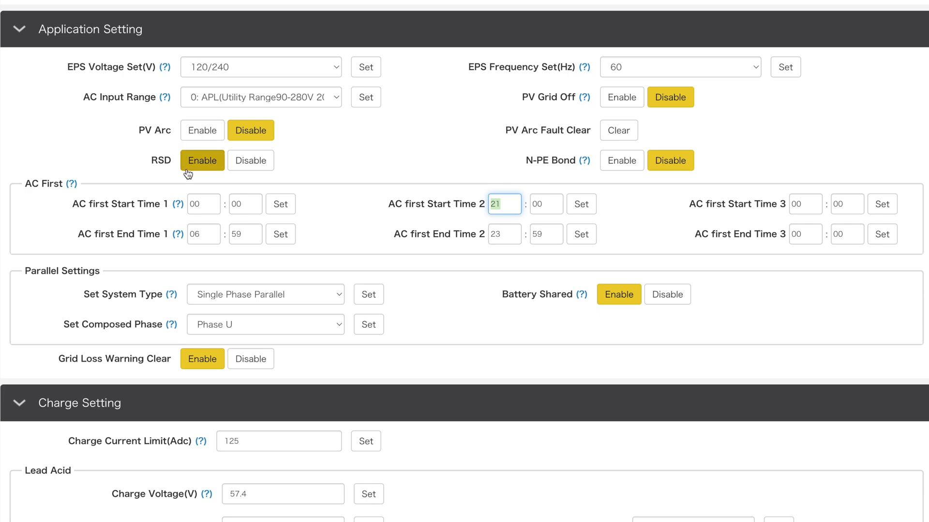
scroll(199, 370, down, 10)
scroll(198, 370, down, 5)
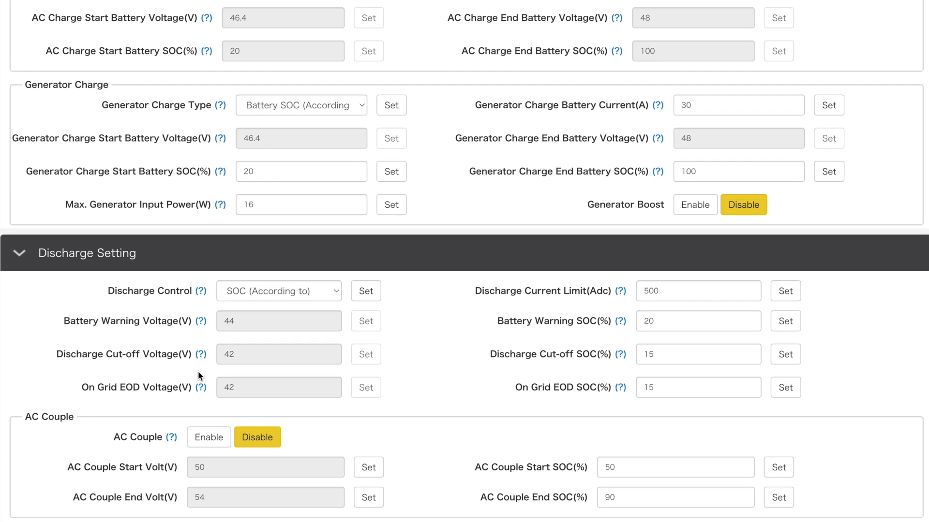
scroll(199, 375, down, 3)
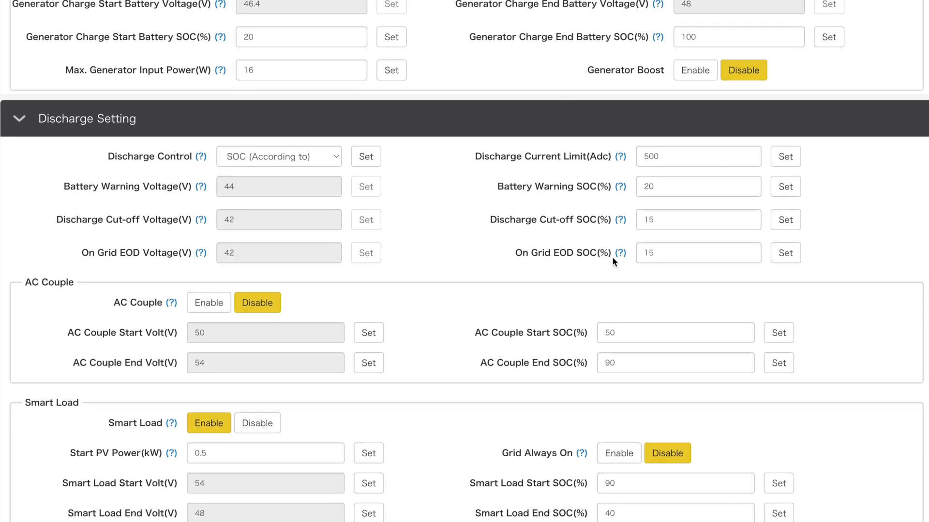
scroll(501, 253, down, 5)
scroll(501, 252, up, 9)
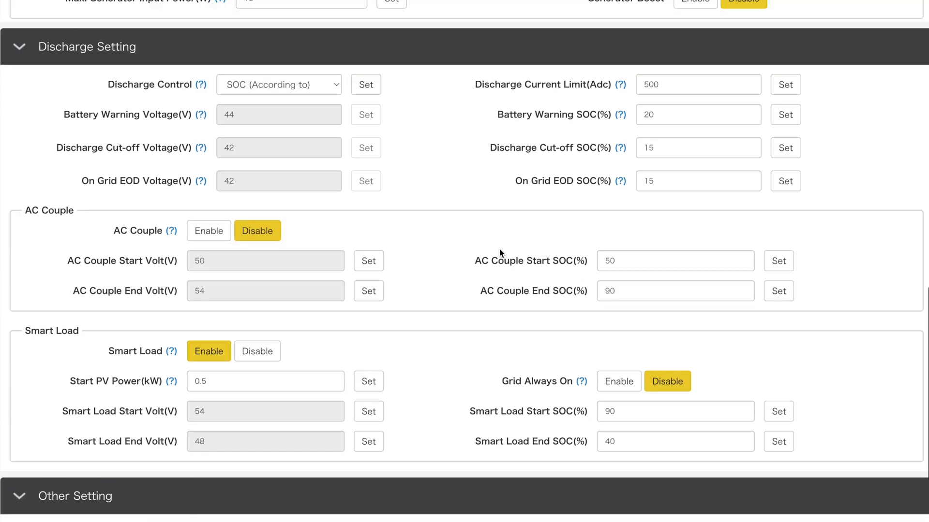
scroll(499, 248, down, 9)
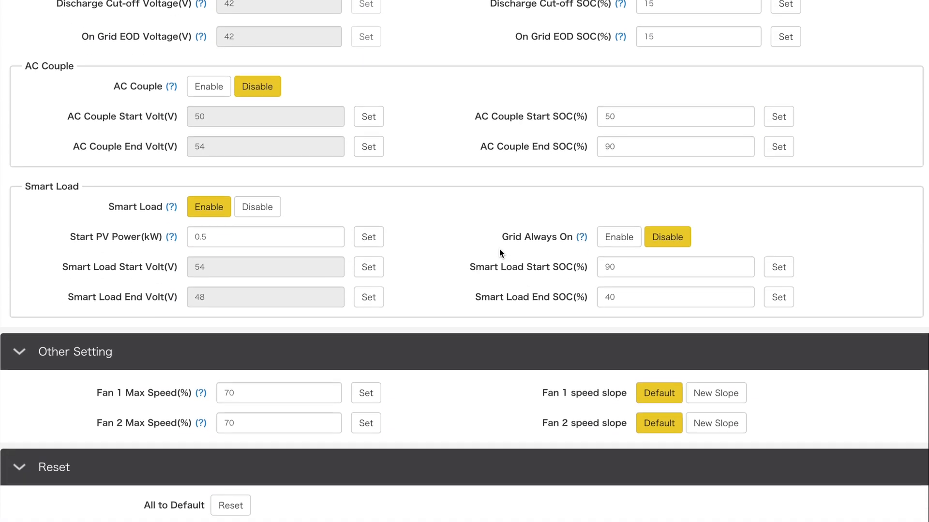
scroll(499, 249, up, 15)
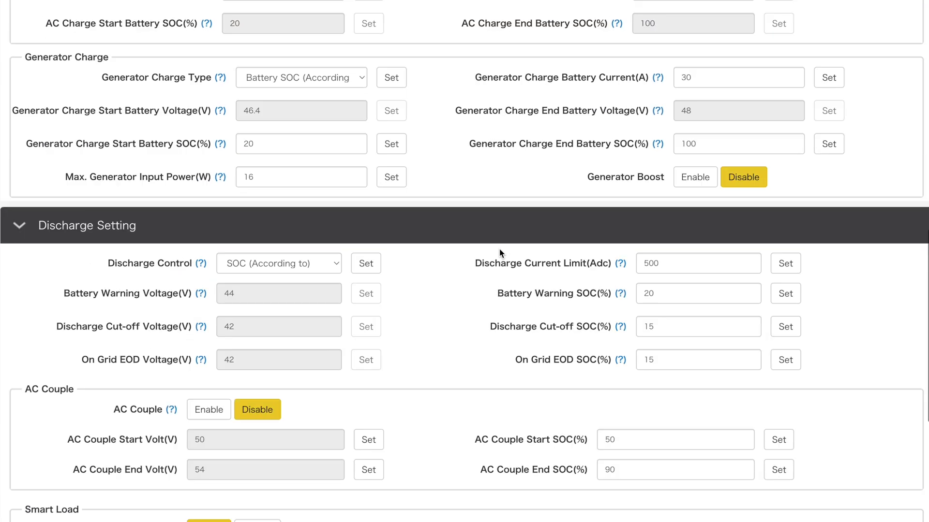
scroll(499, 251, up, 5)
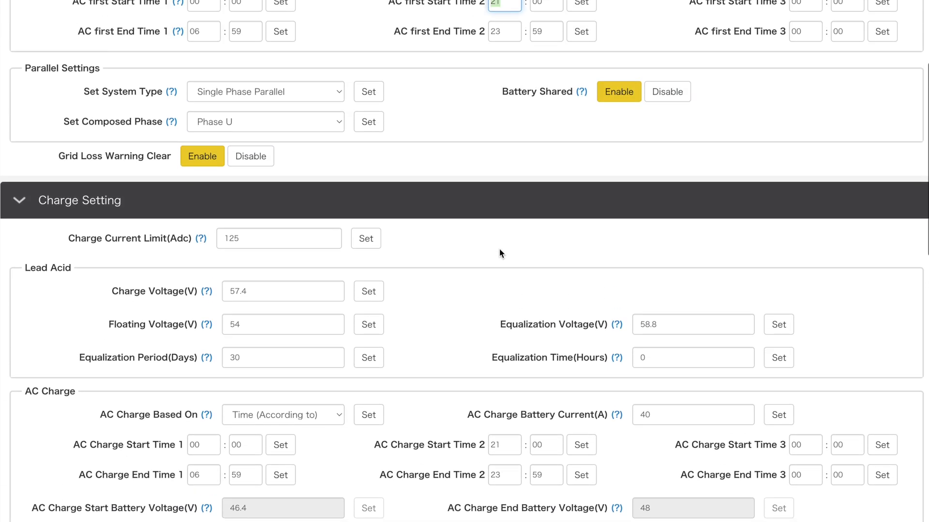
scroll(499, 249, up, 2)
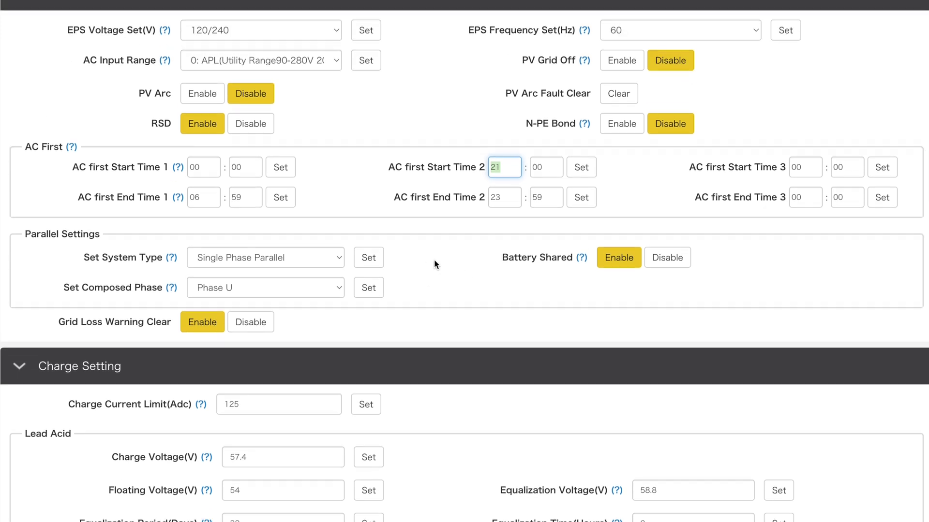
scroll(445, 242, up, 2)
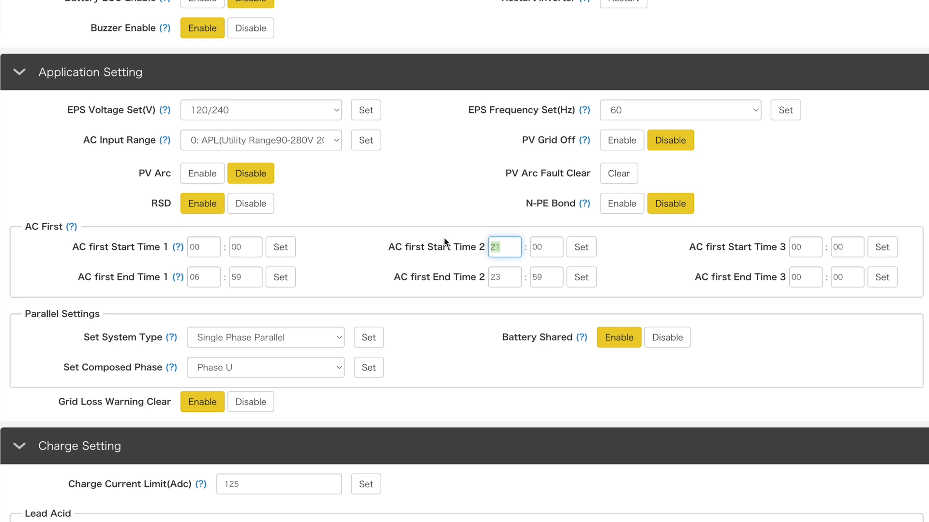
scroll(444, 238, up, 1)
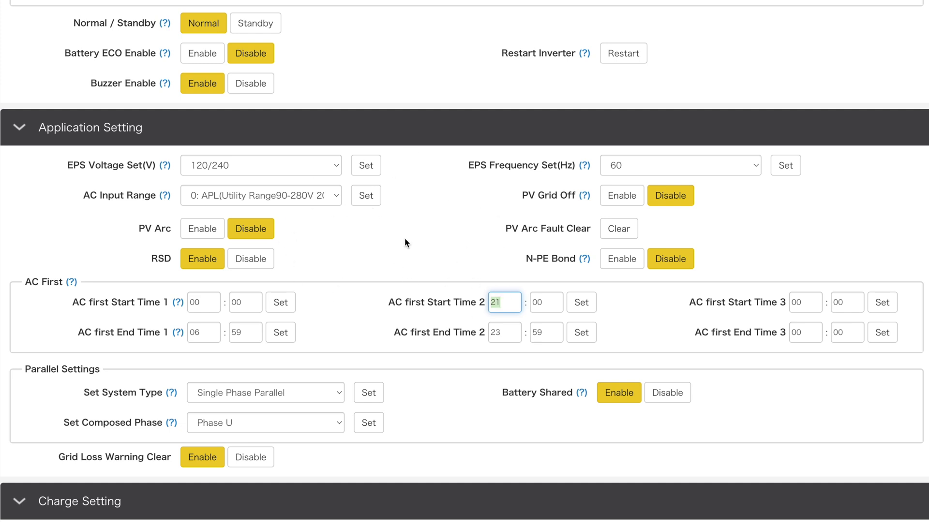
scroll(404, 241, up, 3)
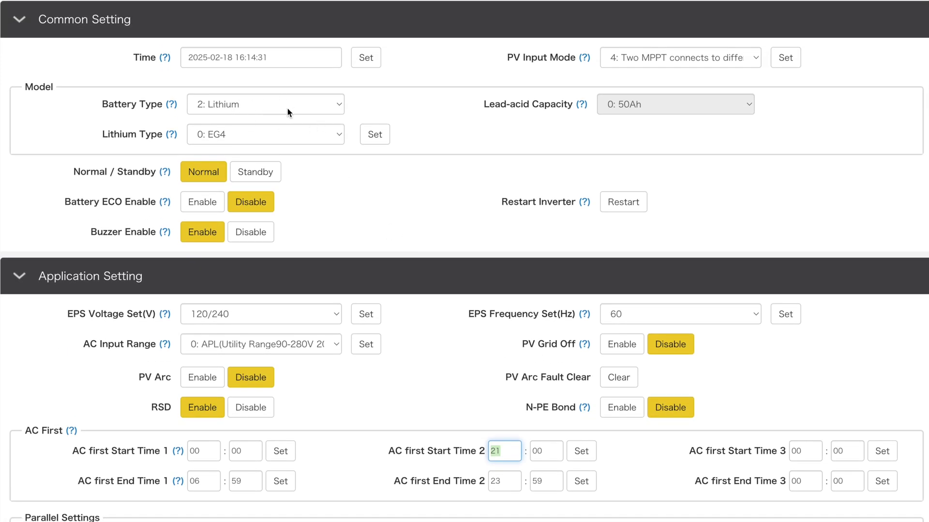
click(328, 98)
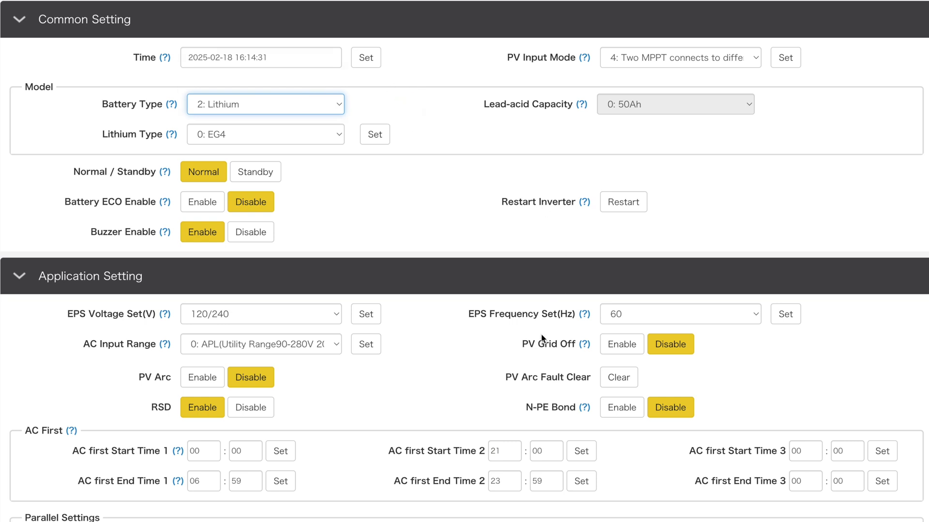
scroll(541, 334, down, 2)
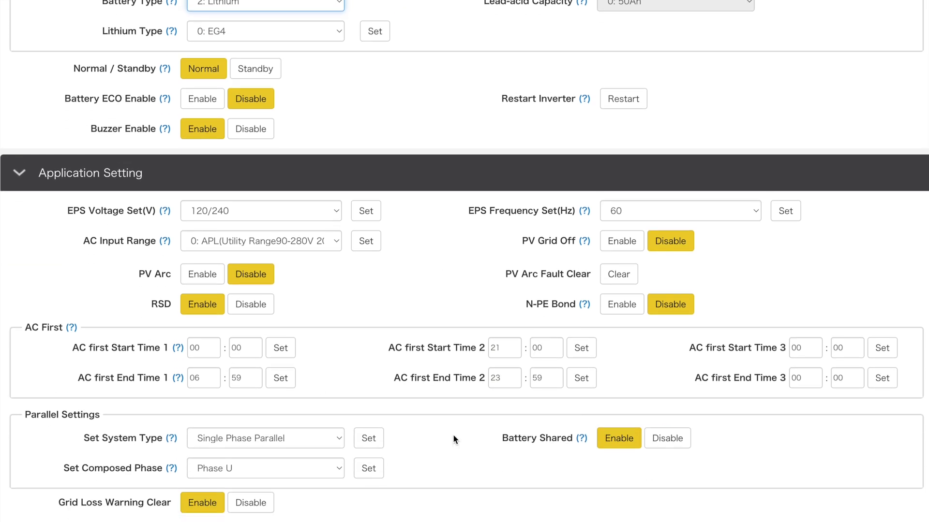
scroll(687, 384, down, 10)
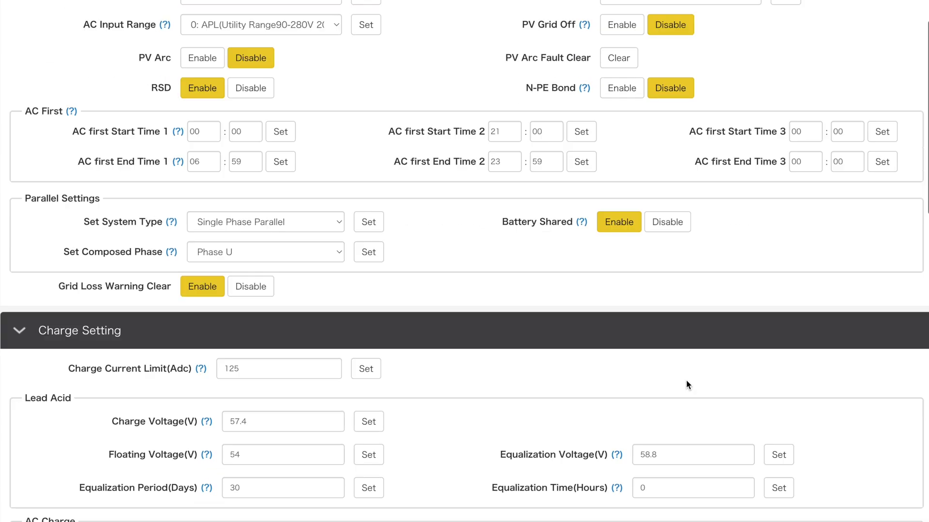
scroll(687, 382, up, 15)
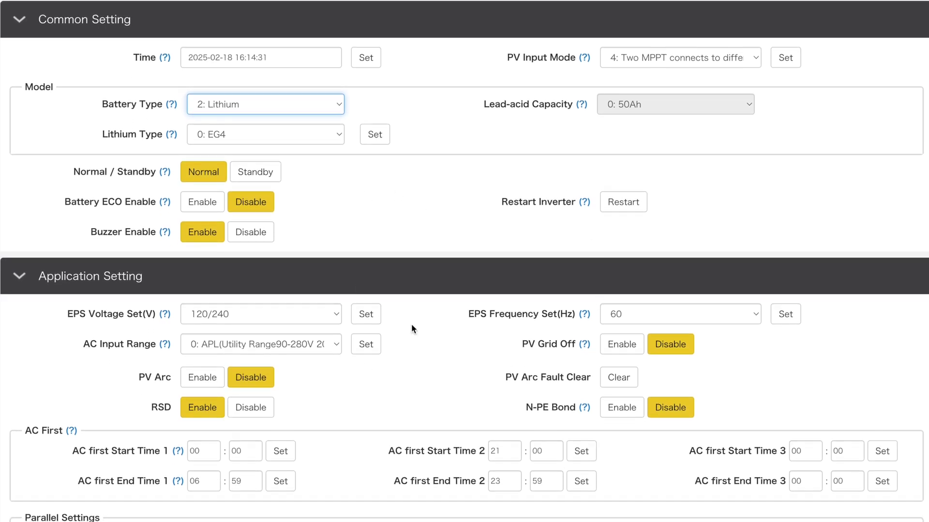
scroll(434, 237, down, 6)
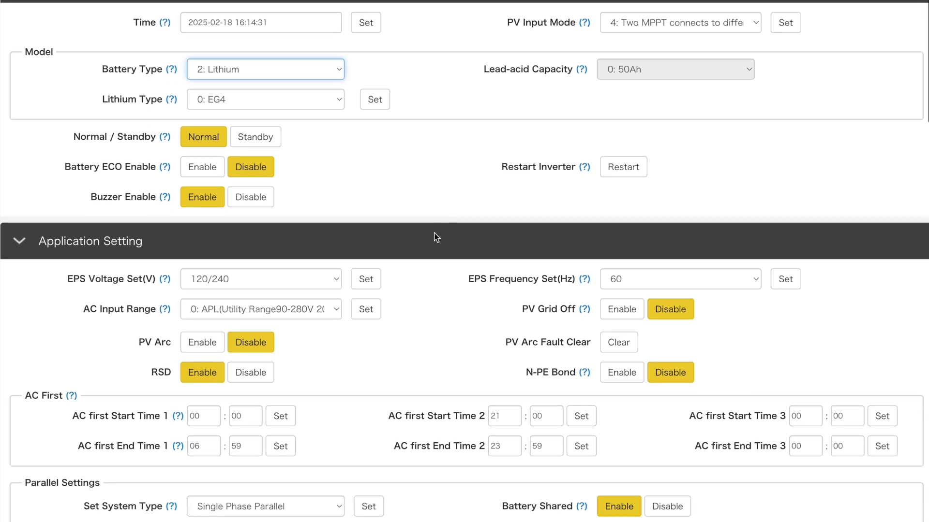
scroll(434, 237, down, 5)
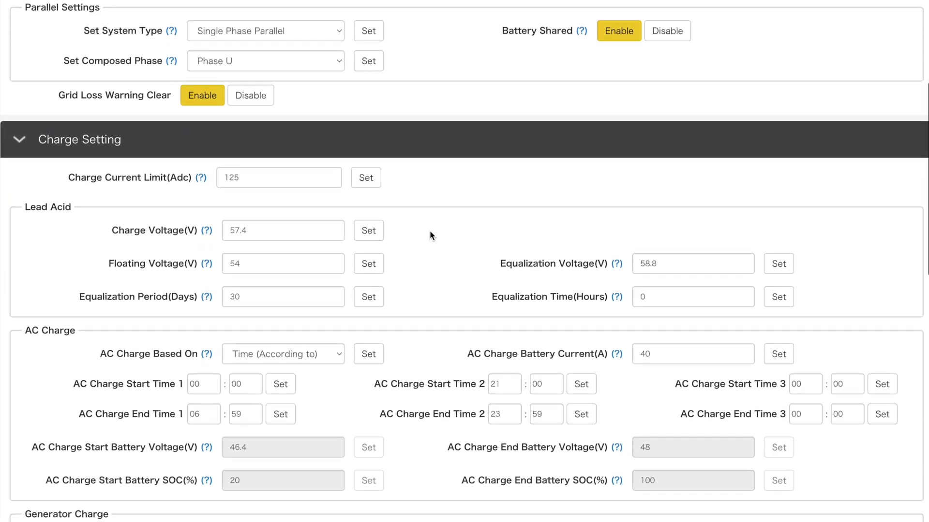